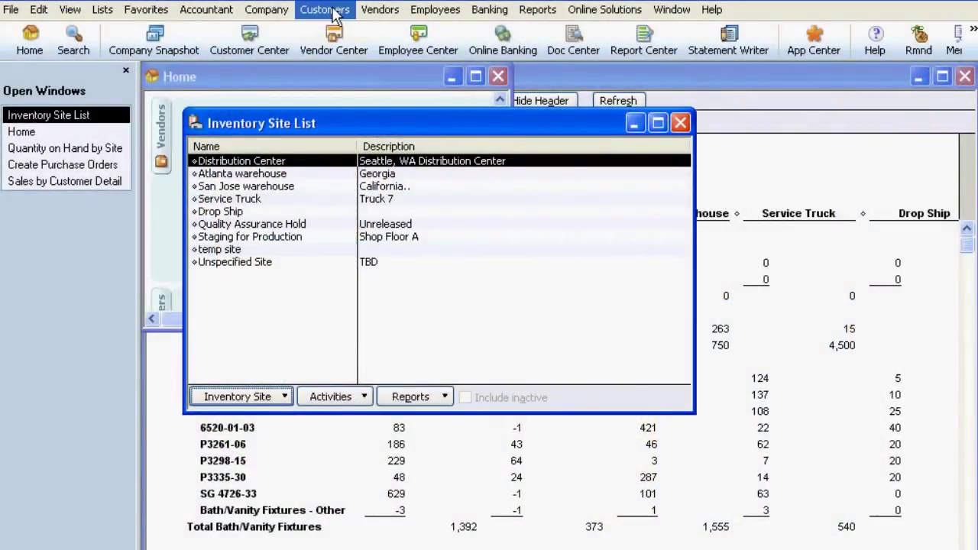
# - Create a sales order for Stern Commercial Contractor's with item P3298-15 from San Jose warehouse
pyautogui.click(334, 16)
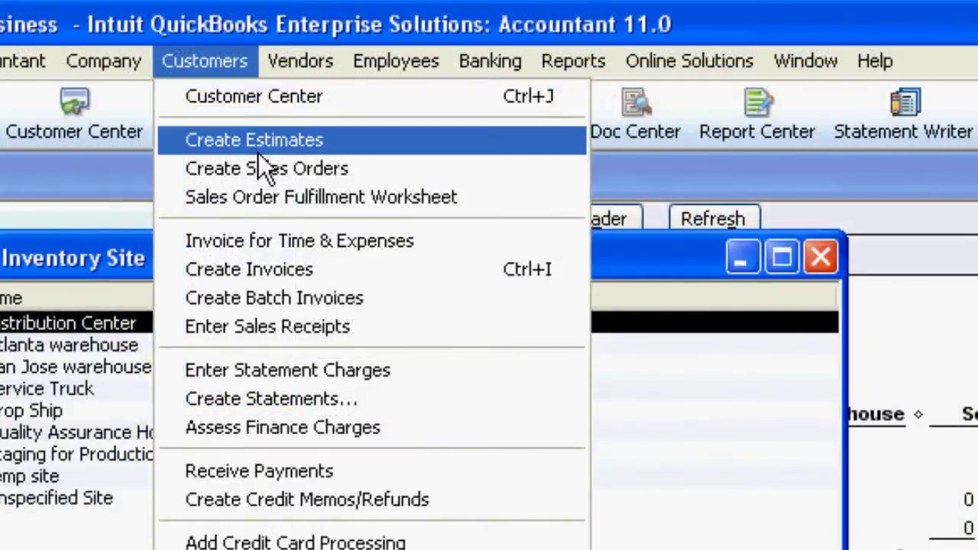
pyautogui.click(259, 170)
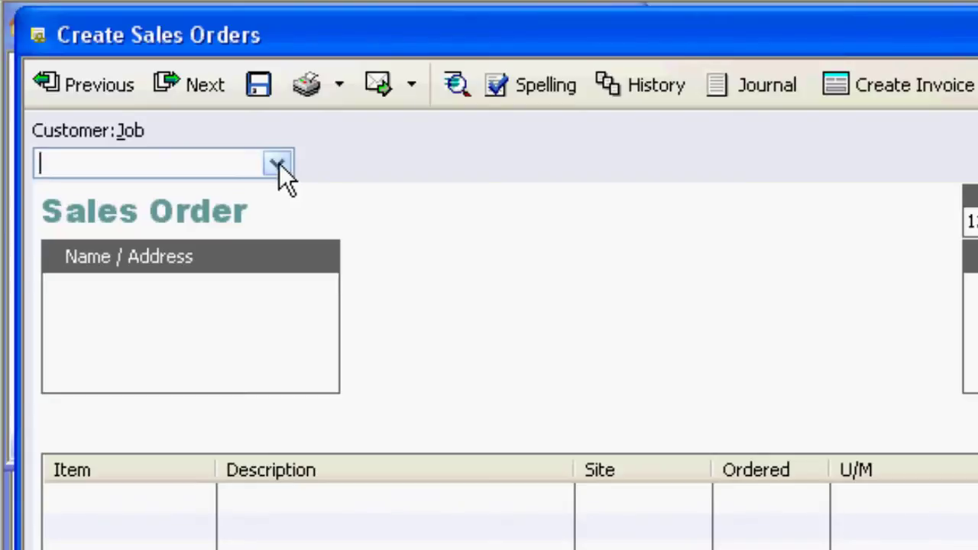
pyautogui.click(279, 163)
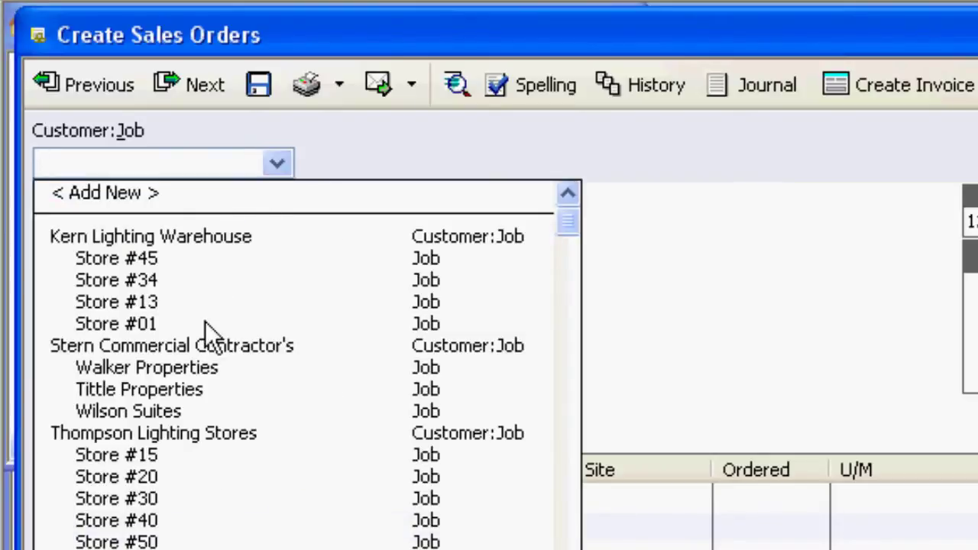
pyautogui.click(208, 346)
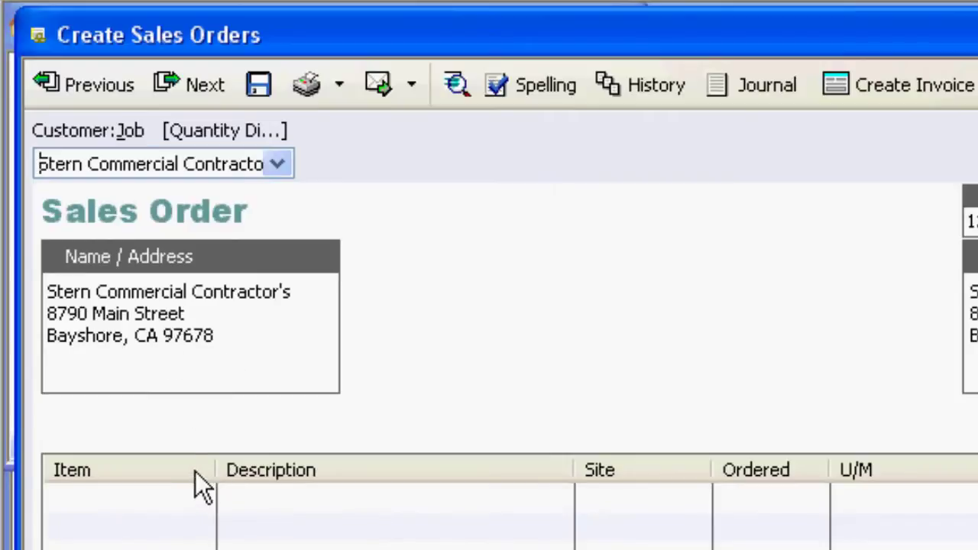
pyautogui.click(203, 496)
pyautogui.click(205, 496)
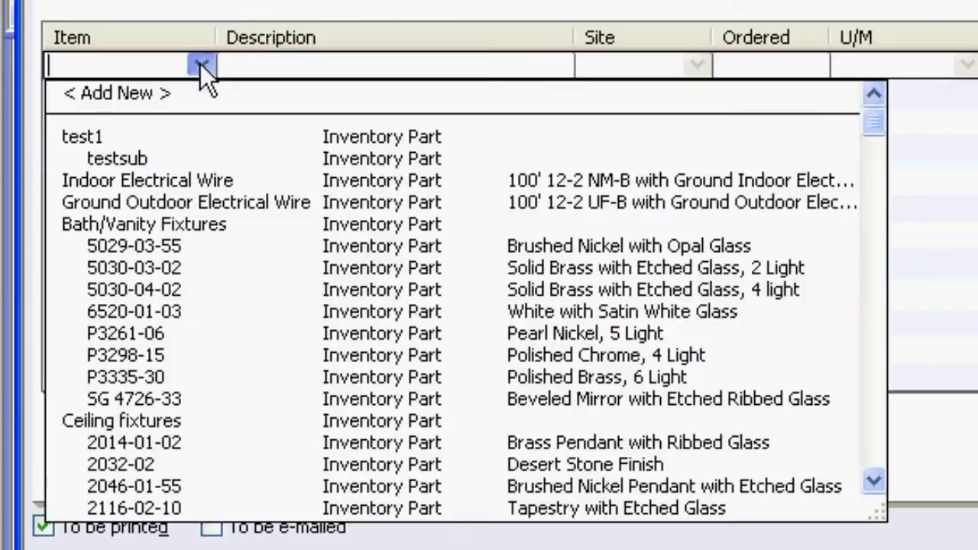
pyautogui.click(152, 359)
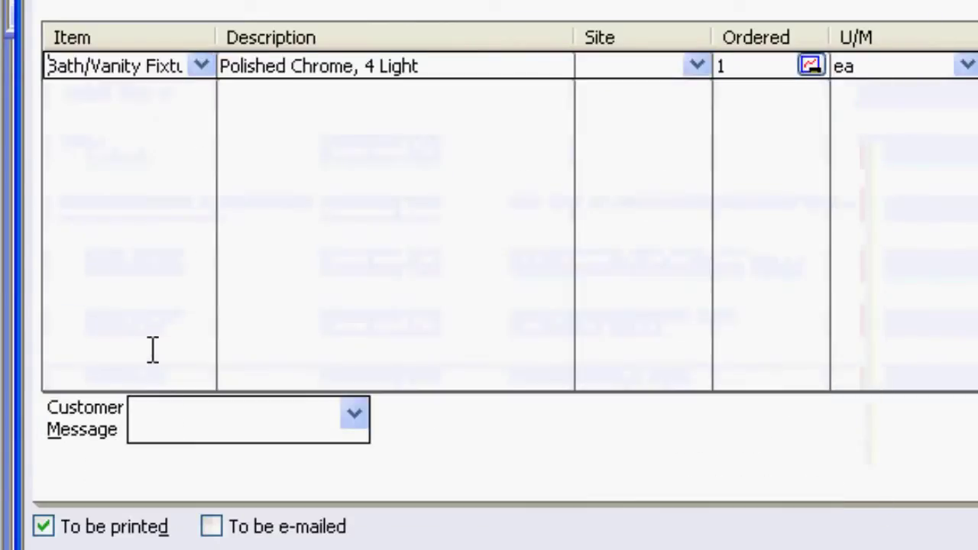
pyautogui.click(696, 66)
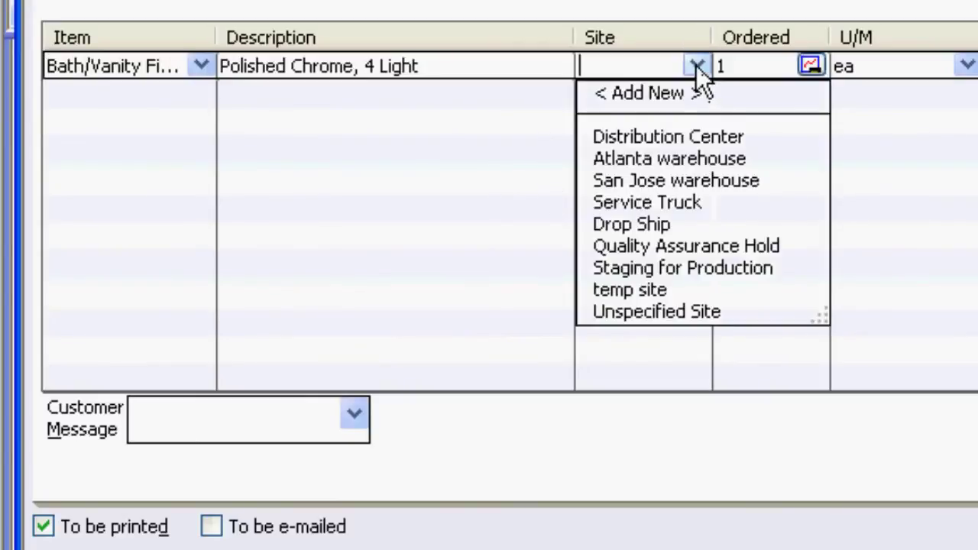
pyautogui.click(676, 181)
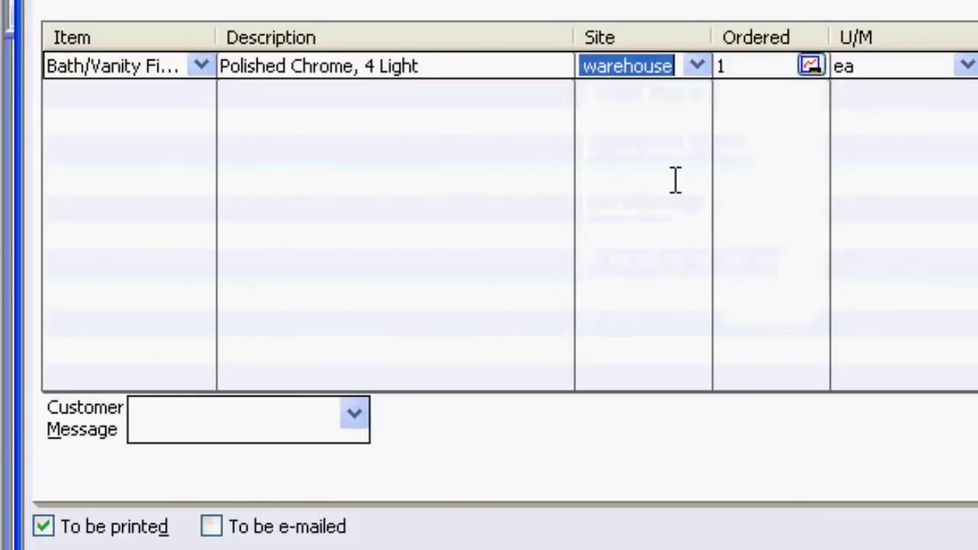
# - Review the item's availability across sites, including Atlanta warehouse quantities
pyautogui.click(810, 63)
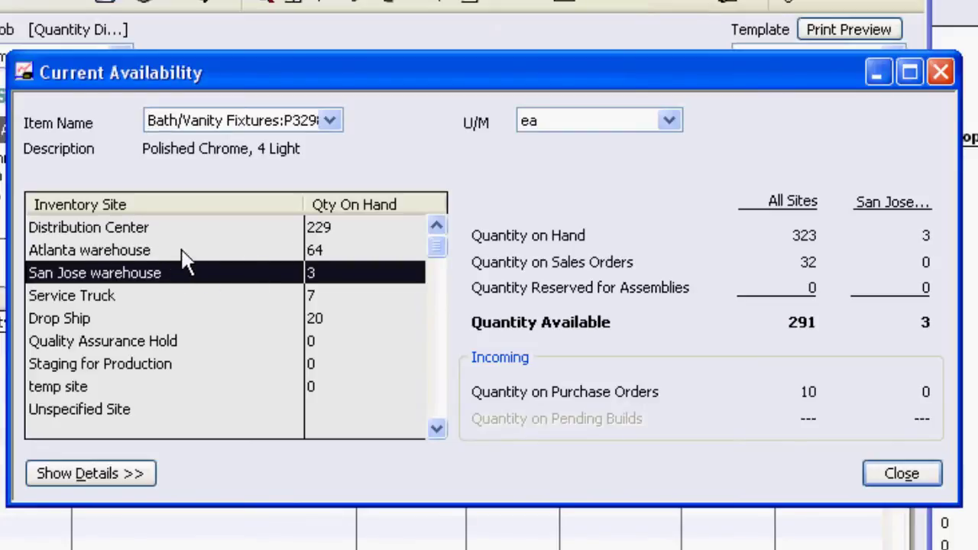
pyautogui.click(187, 256)
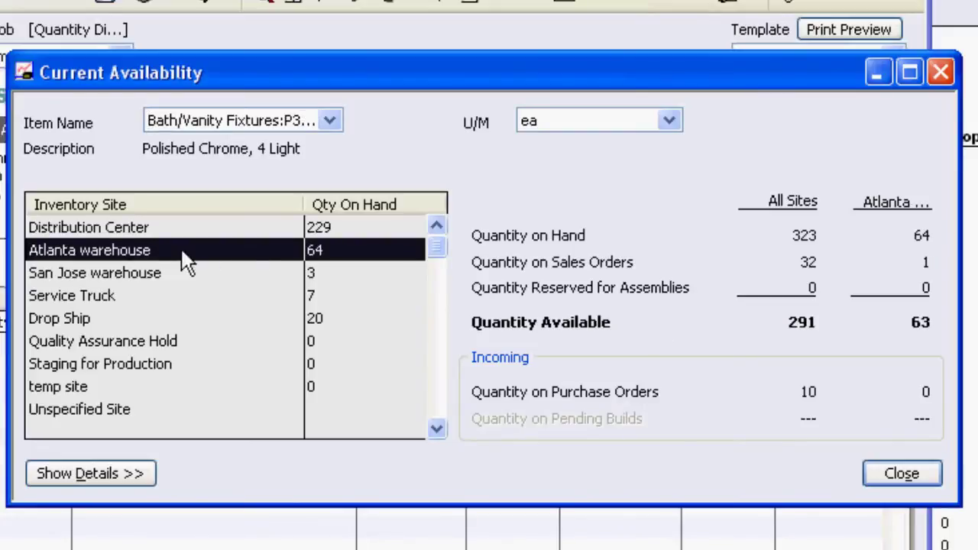
pyautogui.click(916, 482)
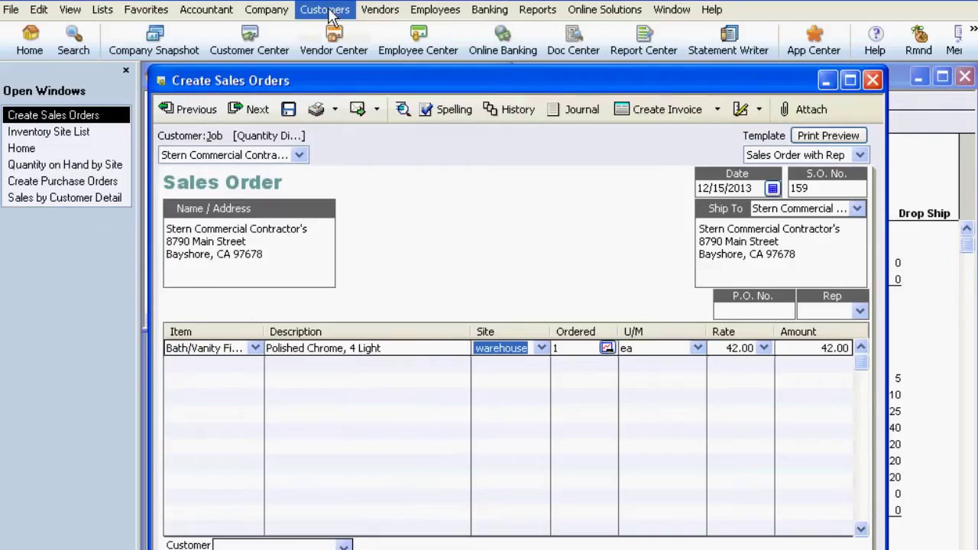
# - Start purchase order 37 with Atlanta warehouse as the ship-to site
pyautogui.click(378, 11)
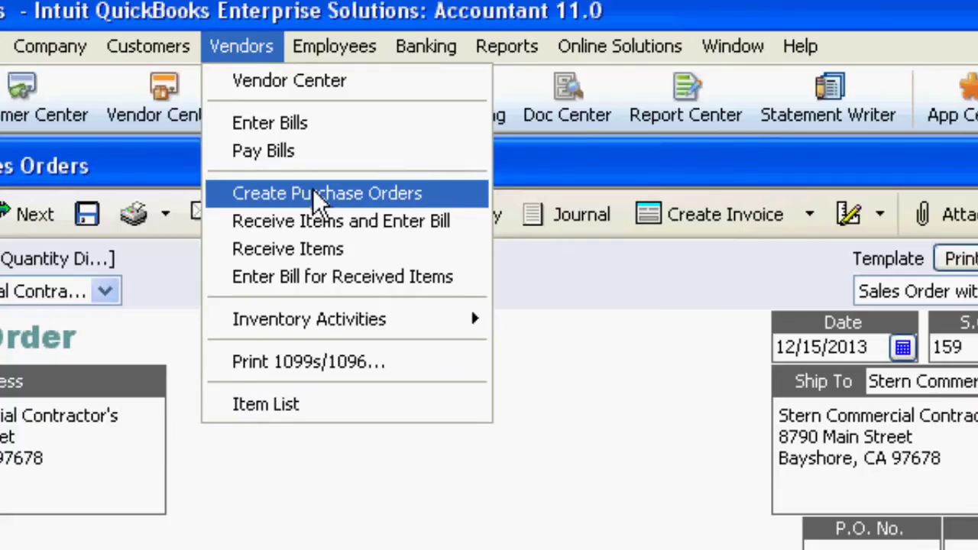
pyautogui.click(427, 98)
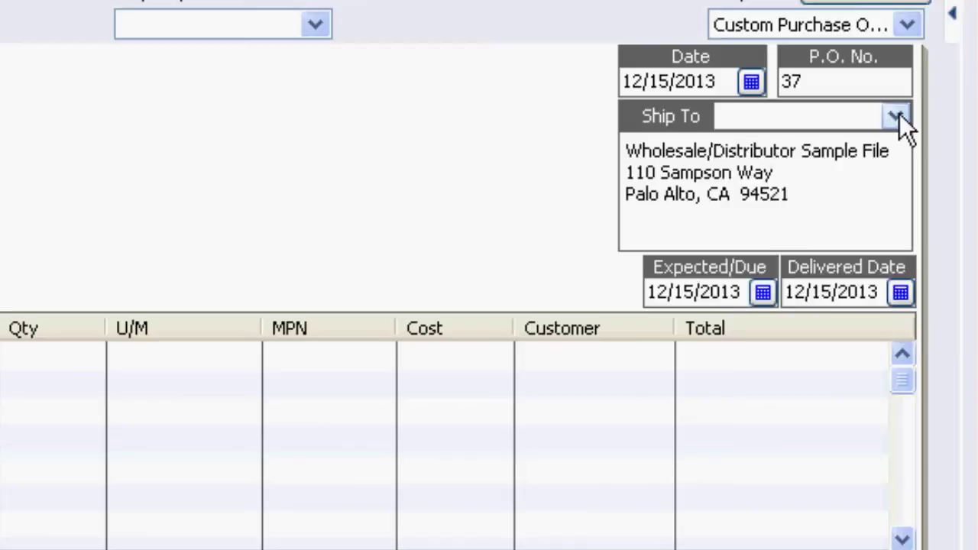
pyautogui.click(898, 114)
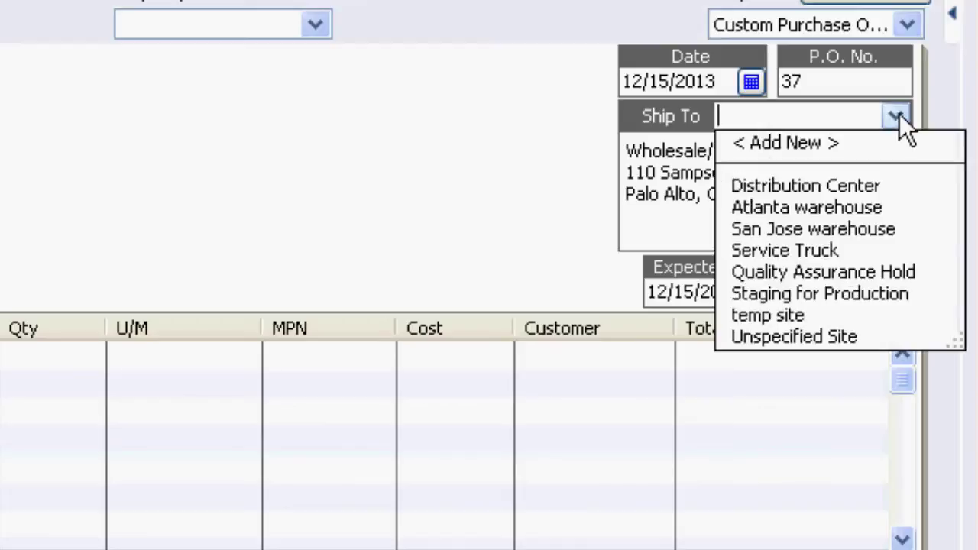
pyautogui.click(845, 205)
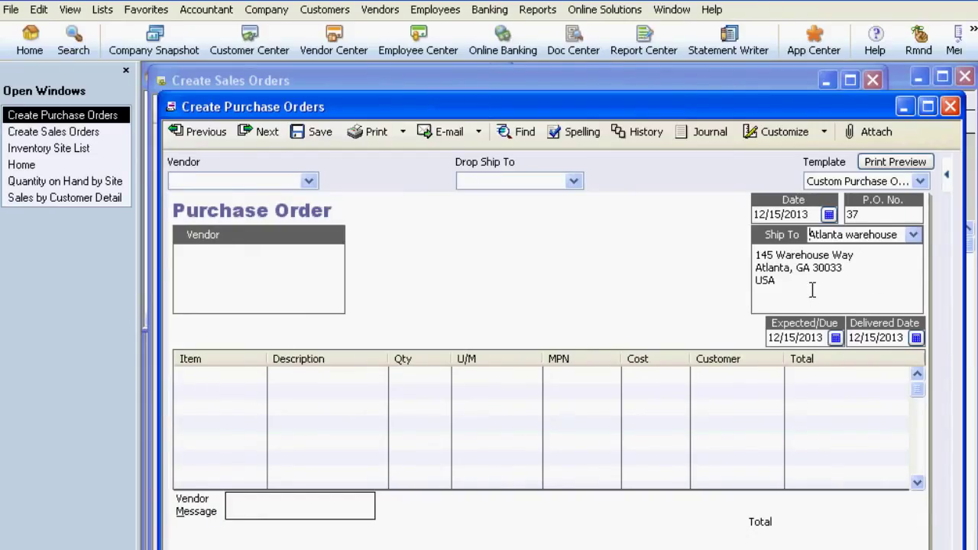
pyautogui.click(381, 12)
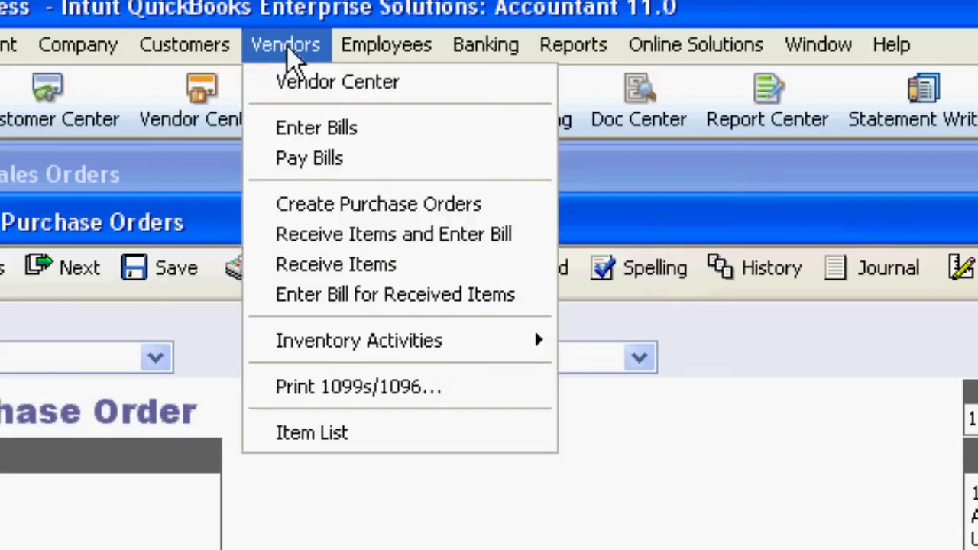
# - Start a new inventory transfer from Distribution Center to Service Truck
pyautogui.moveTo(366, 348)
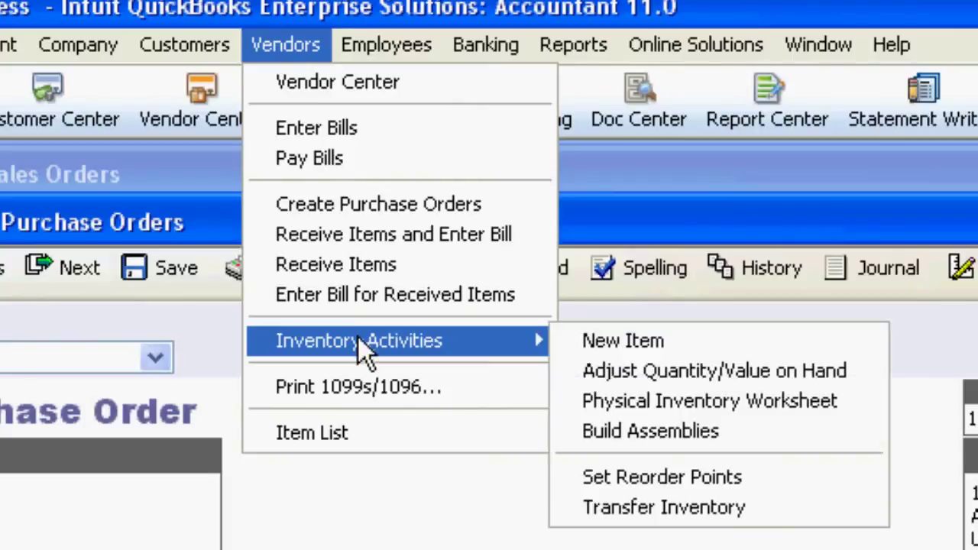
pyautogui.click(665, 508)
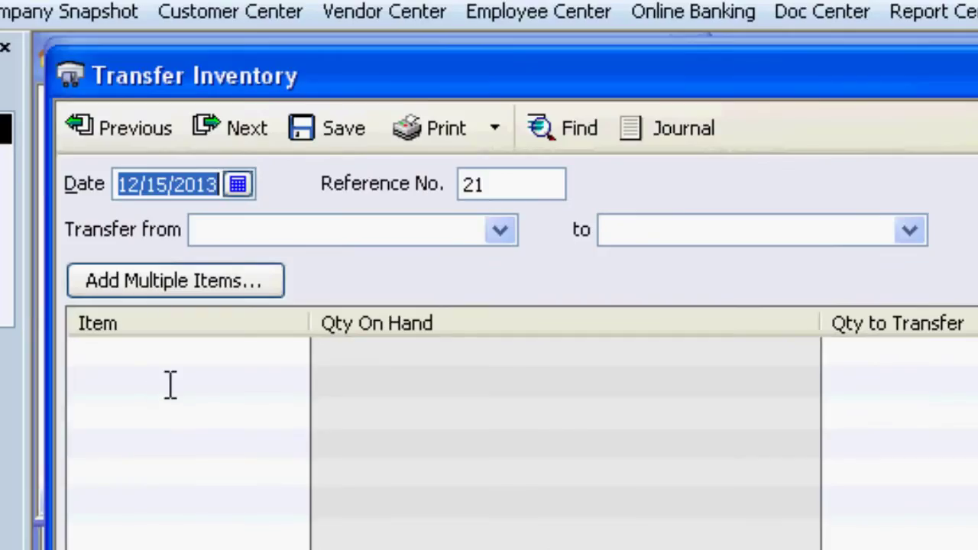
pyautogui.click(495, 232)
pyautogui.click(496, 231)
pyautogui.click(496, 231)
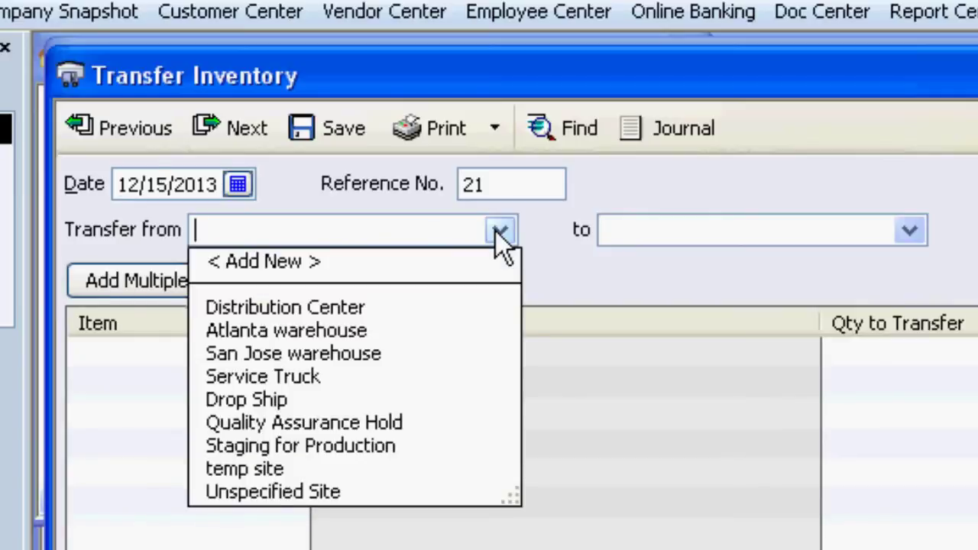
pyautogui.click(339, 312)
pyautogui.click(910, 232)
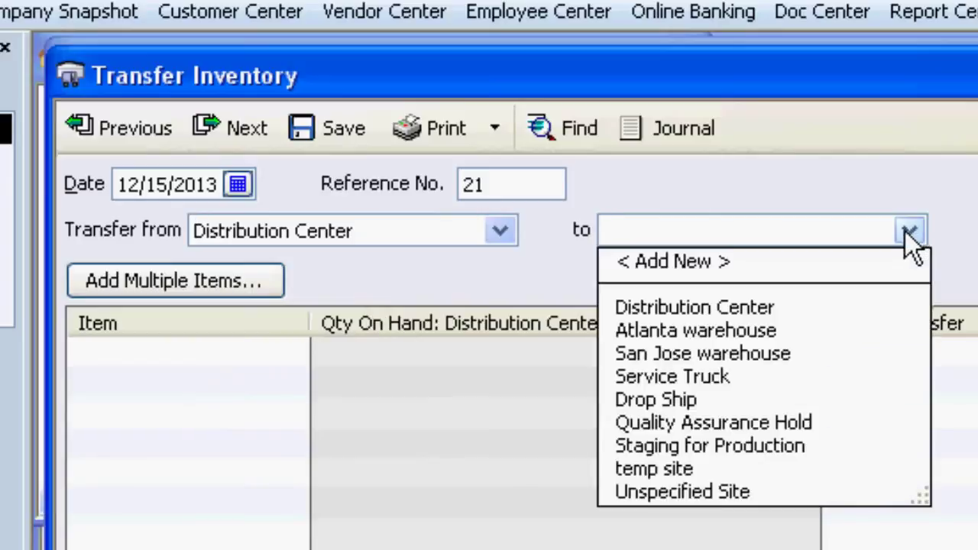
pyautogui.click(691, 375)
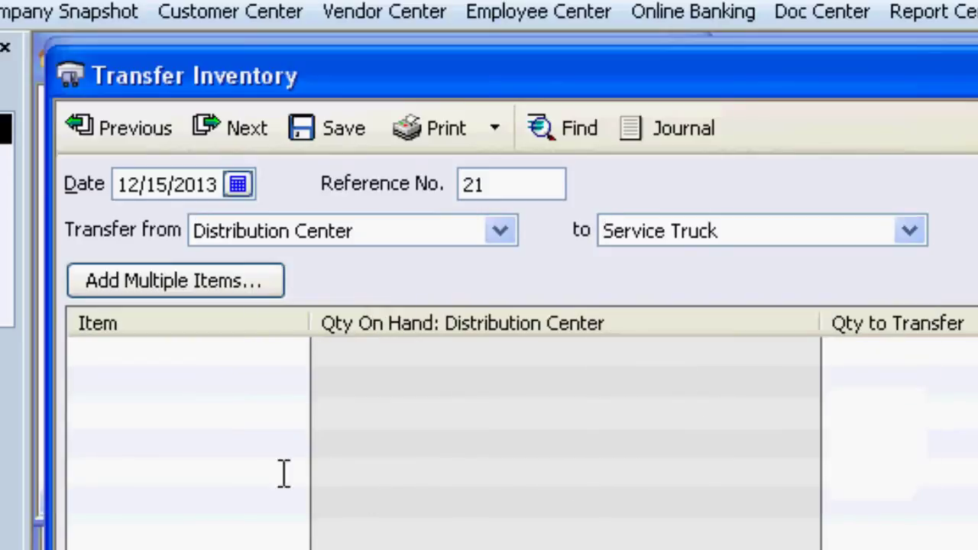
# - Add the Bath/Vanity Fixtures item and view its quantity on hand per site
pyautogui.click(241, 361)
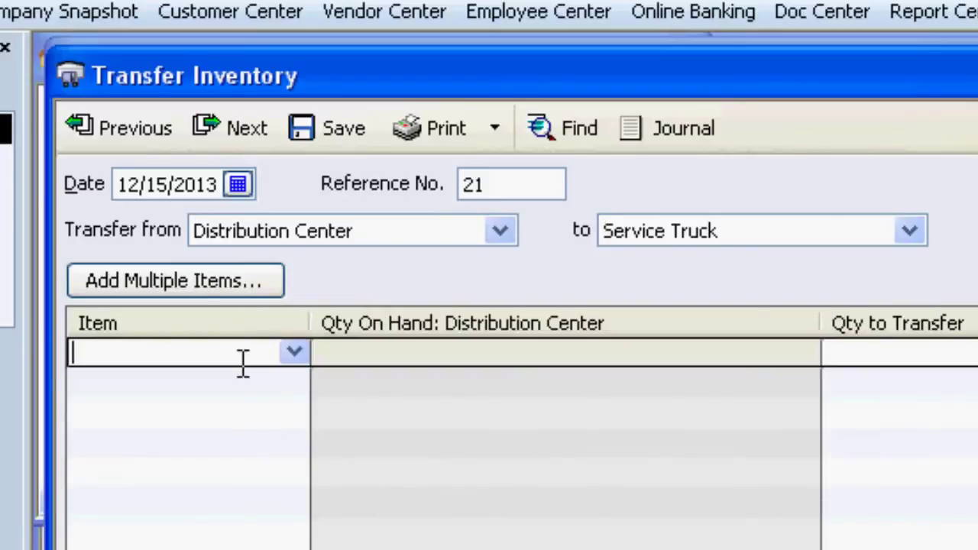
pyautogui.click(297, 354)
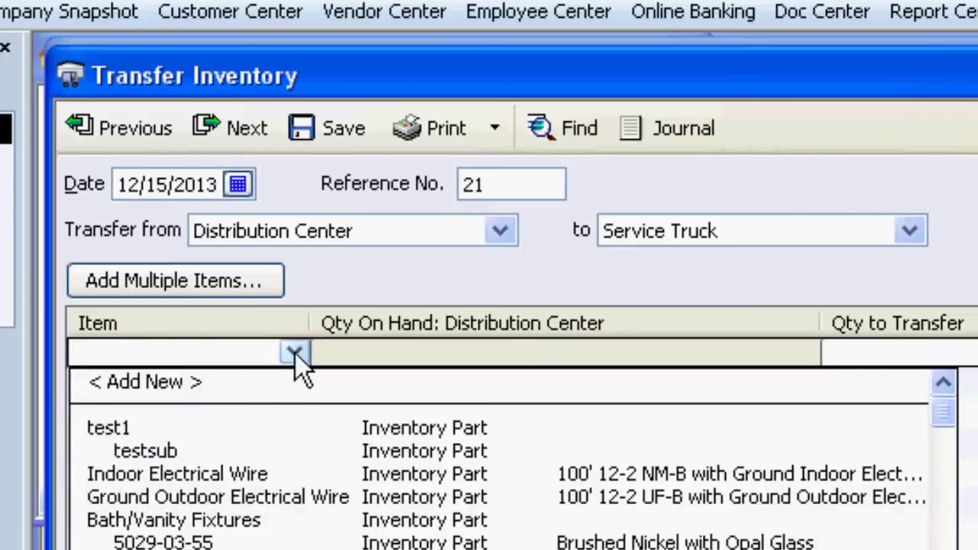
pyautogui.press('Down')
pyautogui.press('Return')
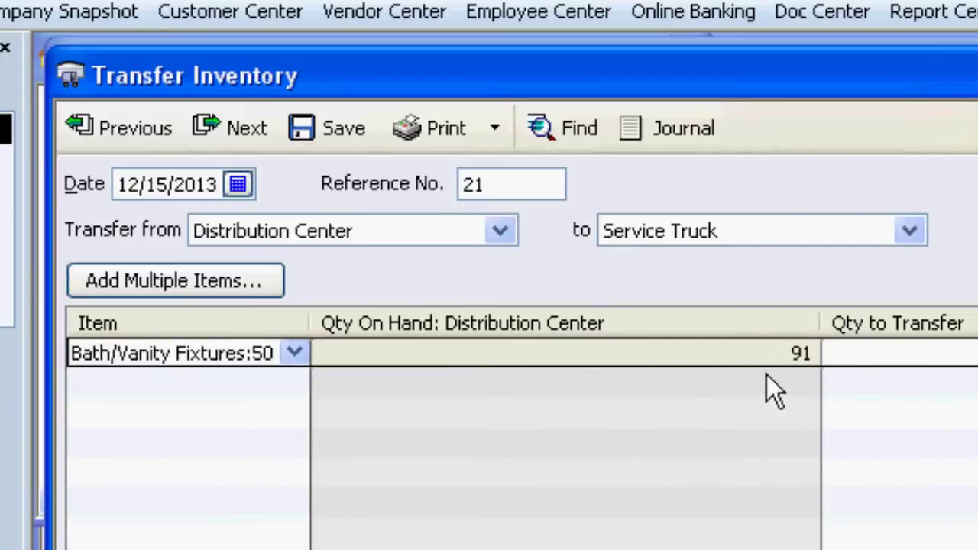
pyautogui.press('Tab')
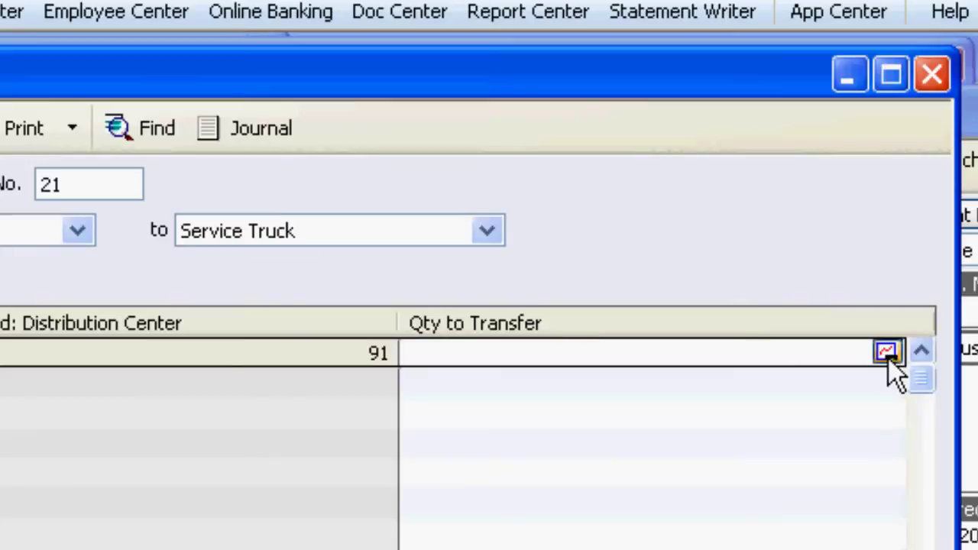
pyautogui.click(887, 353)
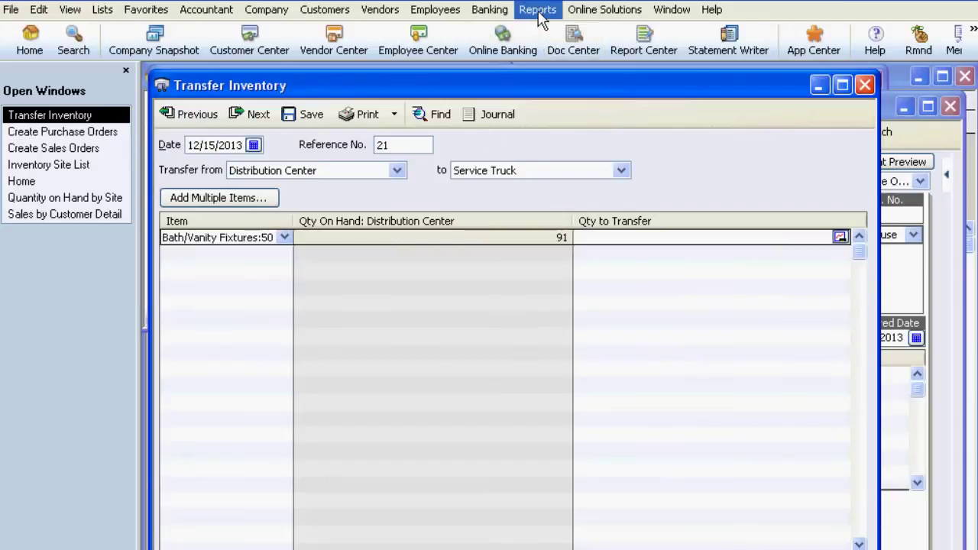
pyautogui.click(537, 10)
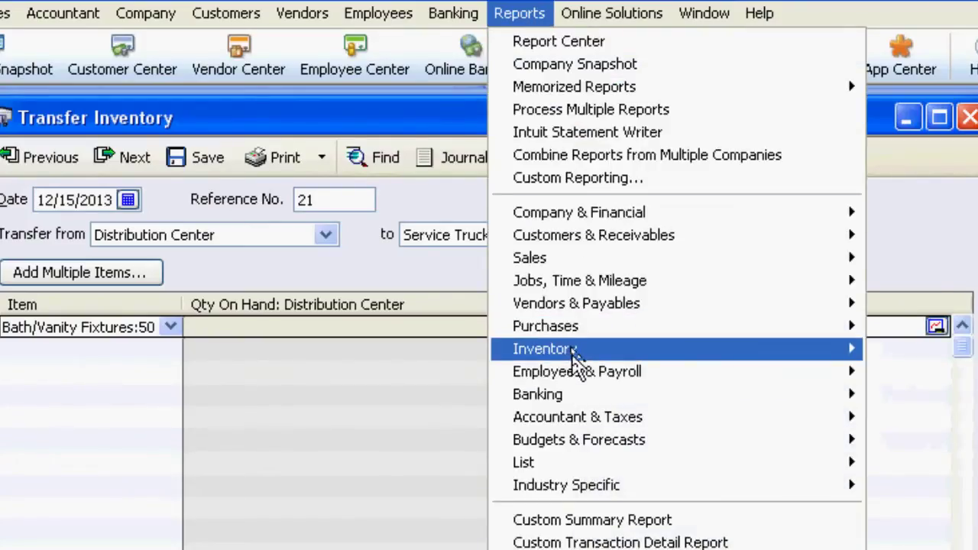
# - Open the Quantity on Hand by Site report filtered to Atlanta warehouse
pyautogui.moveTo(574, 360)
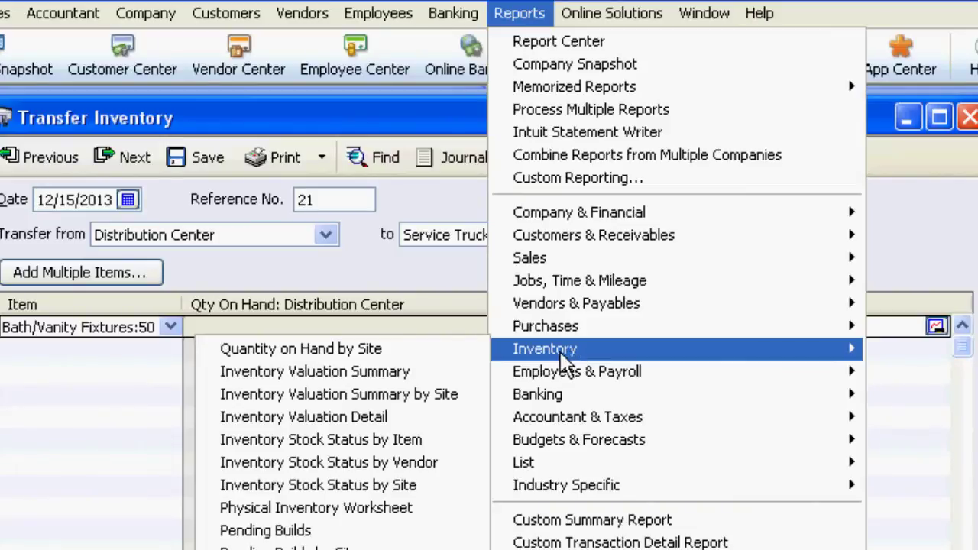
pyautogui.click(381, 350)
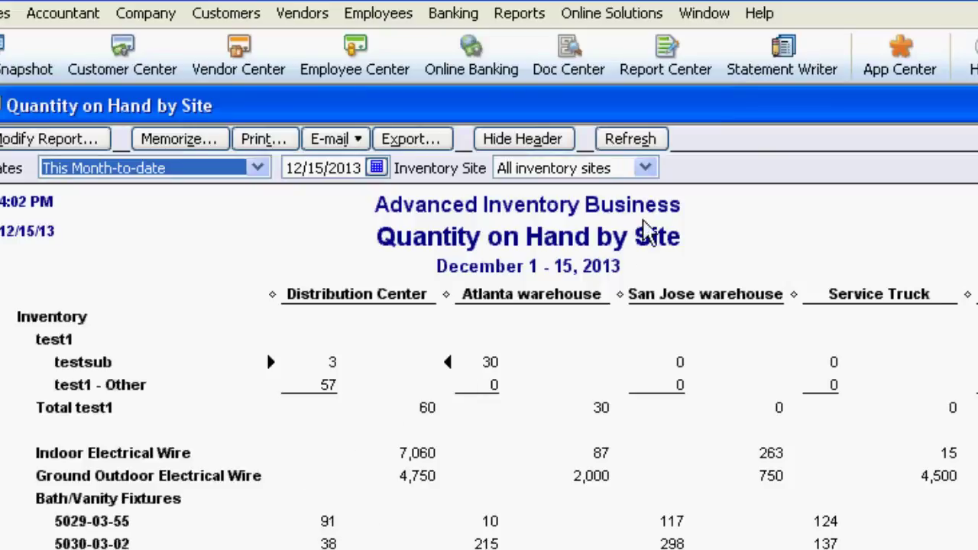
pyautogui.click(646, 169)
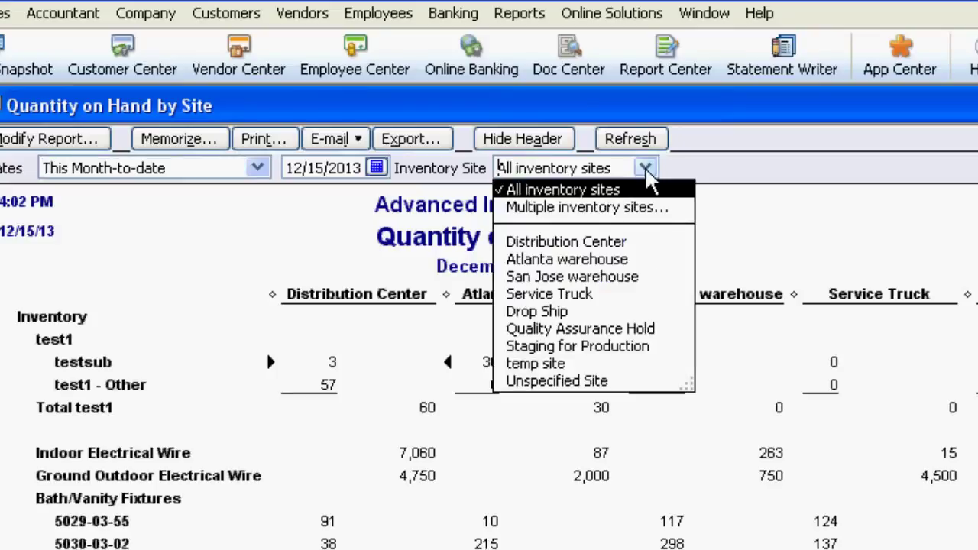
pyautogui.click(591, 260)
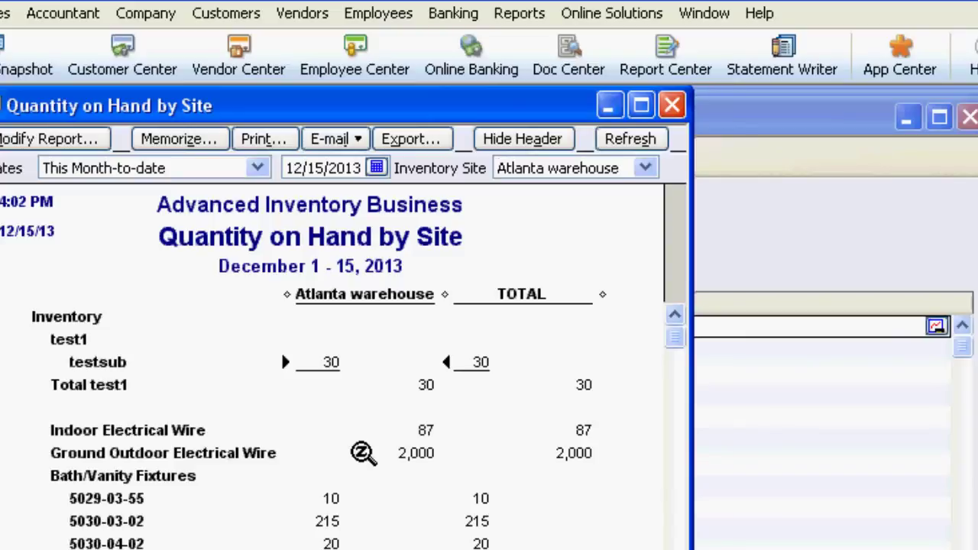
# - Open Inventory Stock Status by Site for December 1–15, 2013, limited to San Jose warehouse
pyautogui.click(512, 14)
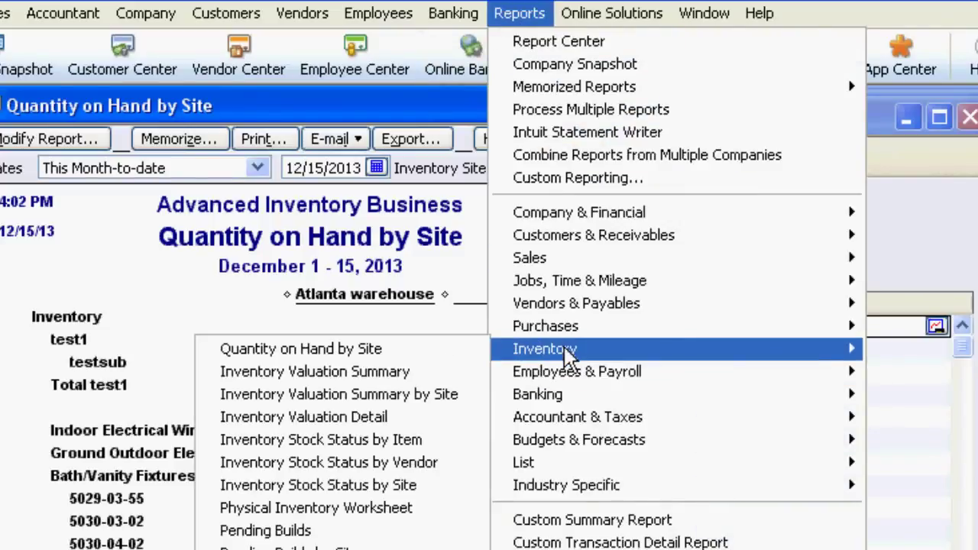
pyautogui.click(328, 486)
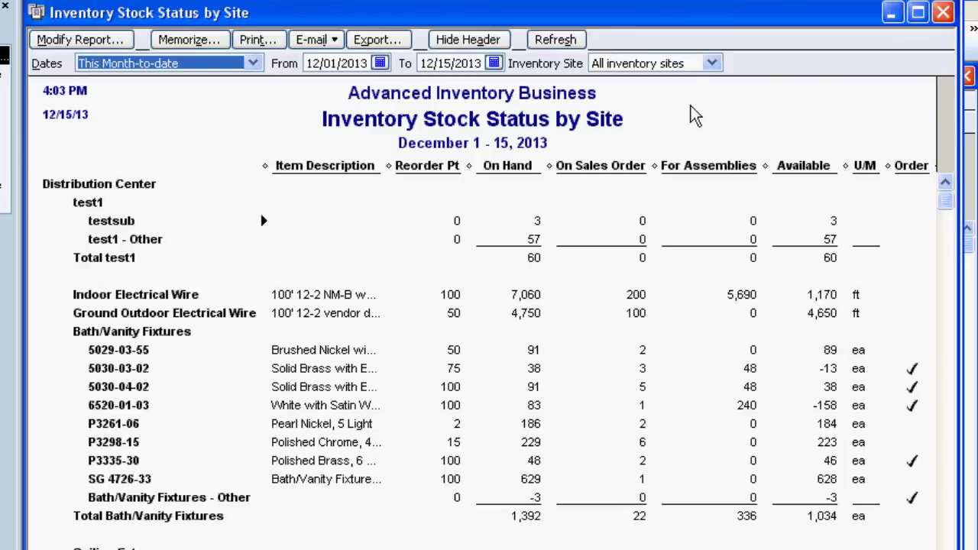
pyautogui.click(712, 64)
pyautogui.click(711, 64)
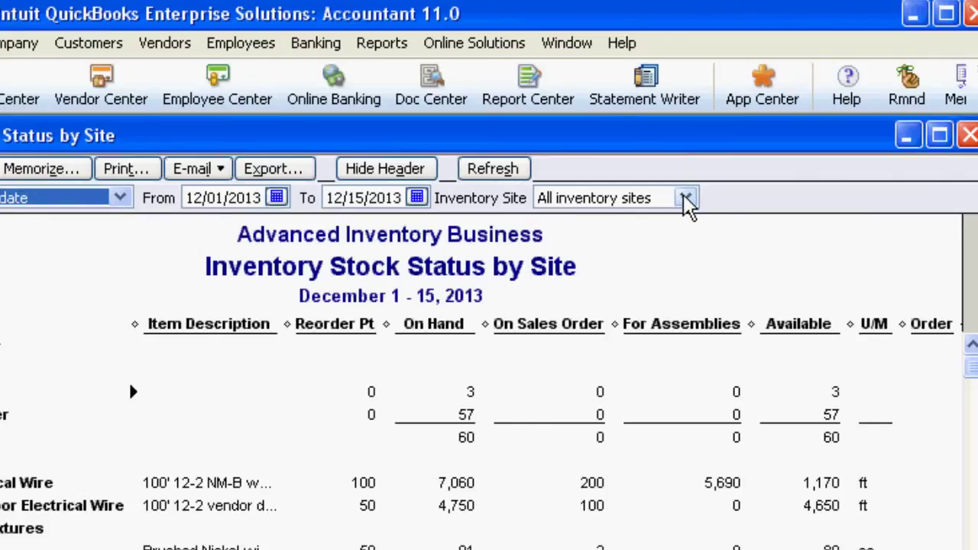
pyautogui.click(712, 64)
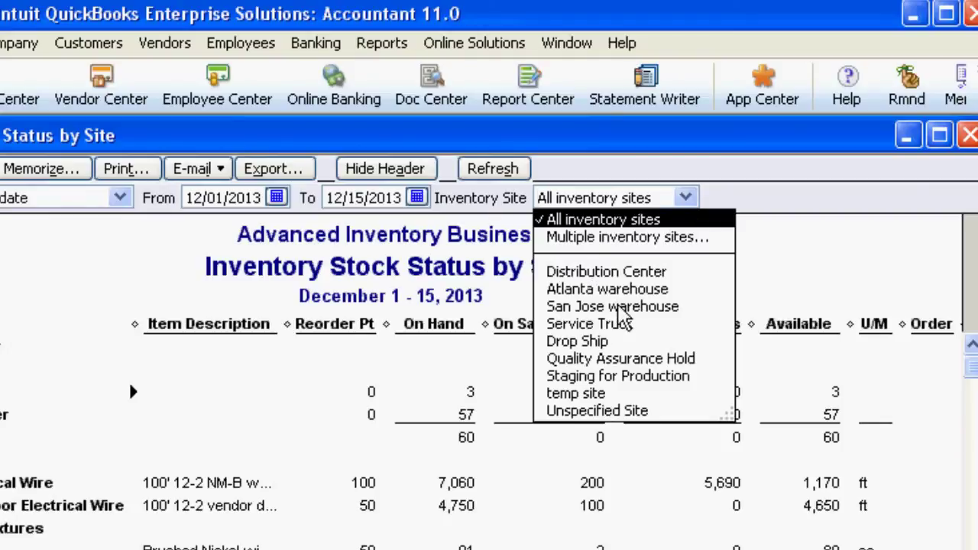
pyautogui.click(616, 308)
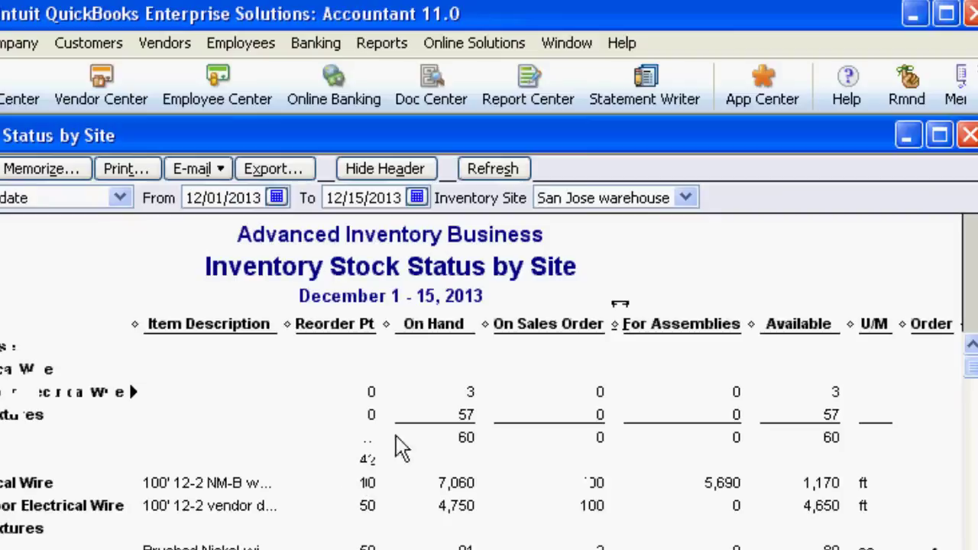
pyautogui.click(382, 43)
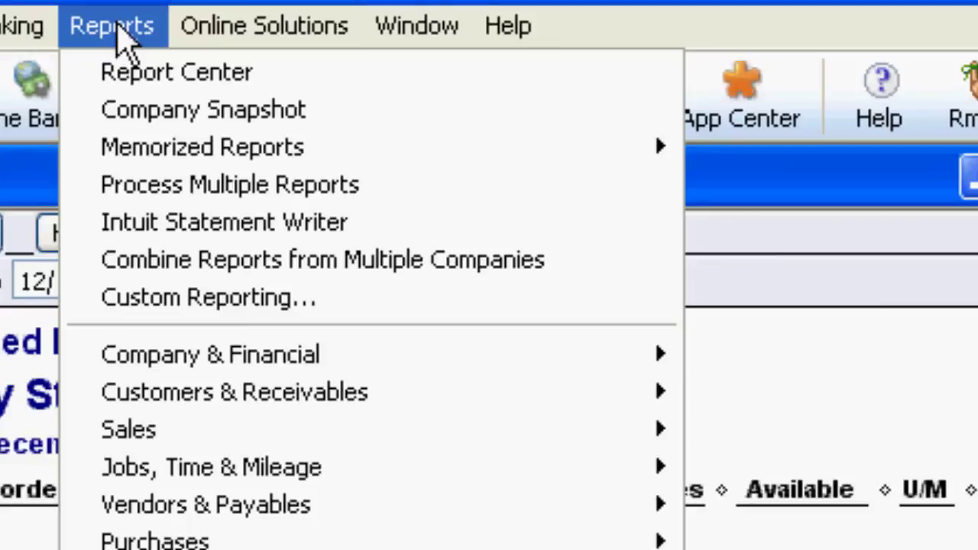
# - Open the Sales by Customer Detail report and its Modify Report filter settings
pyautogui.moveTo(147, 440)
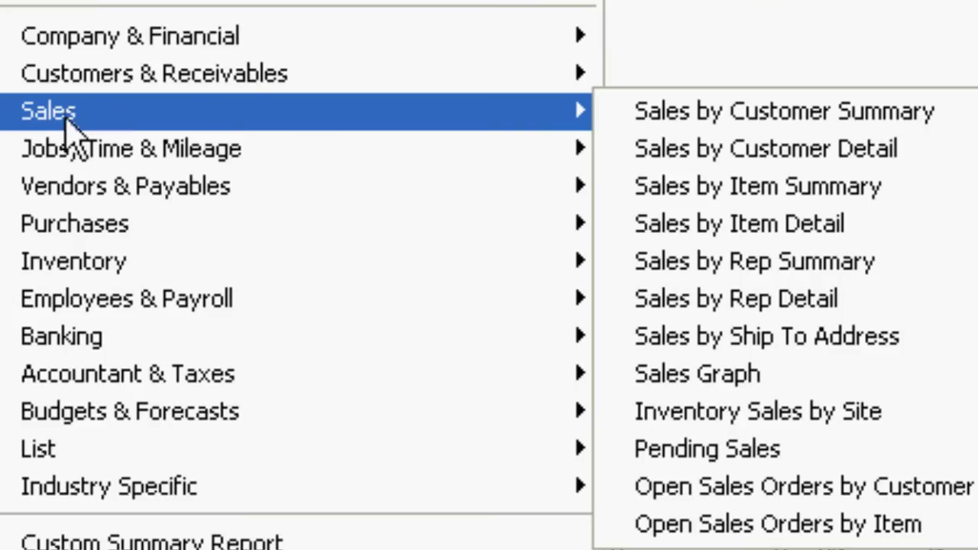
pyautogui.click(777, 147)
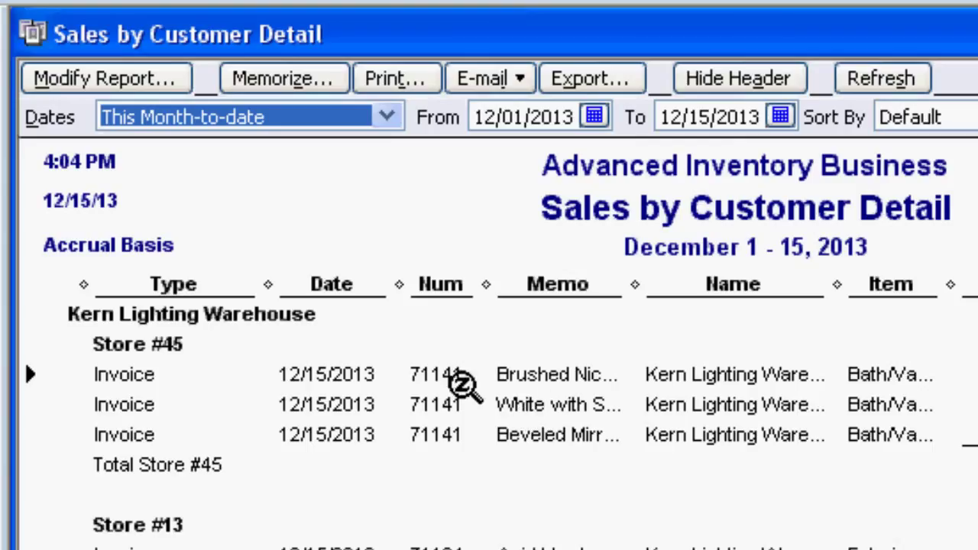
pyautogui.click(92, 85)
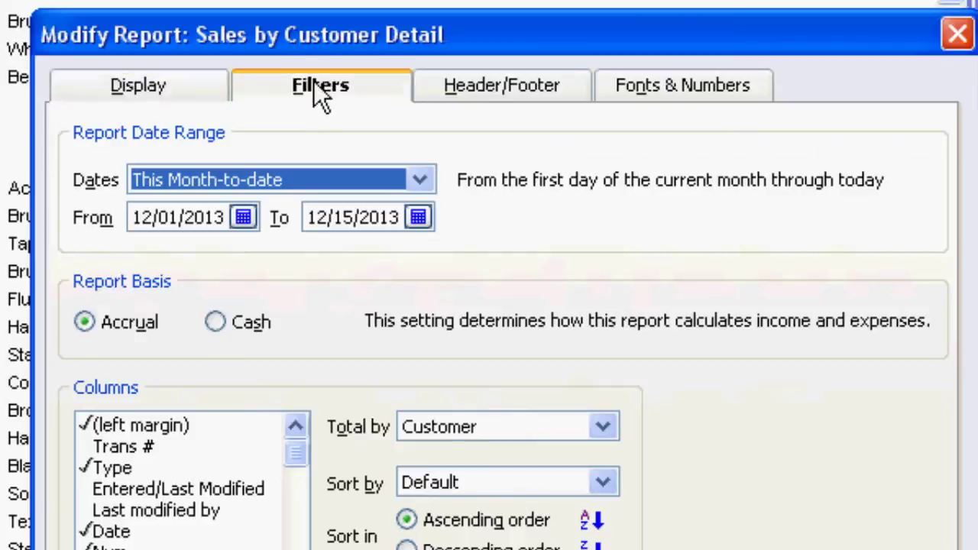
pyautogui.click(799, 439)
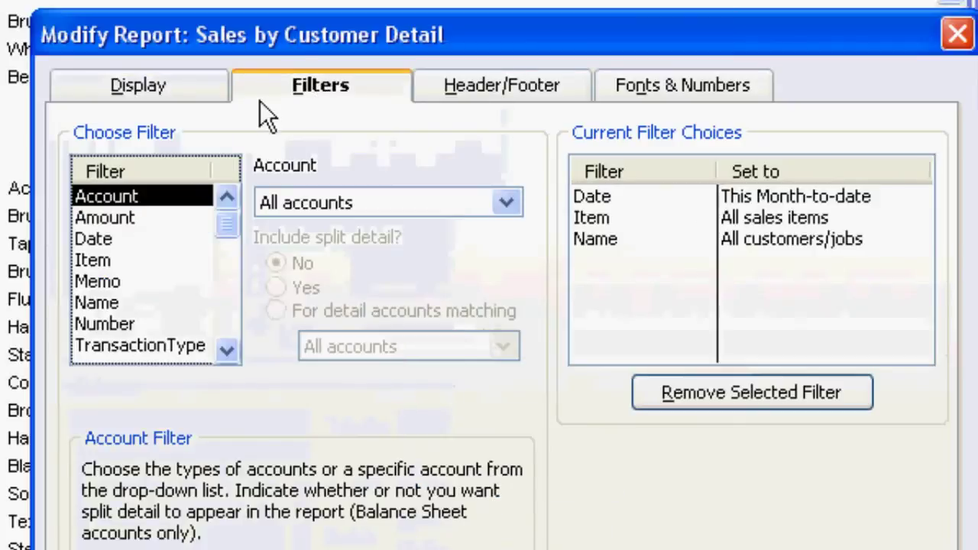
# - Add an Inventory Site filter set to Atlanta warehouse
pyautogui.click(226, 350)
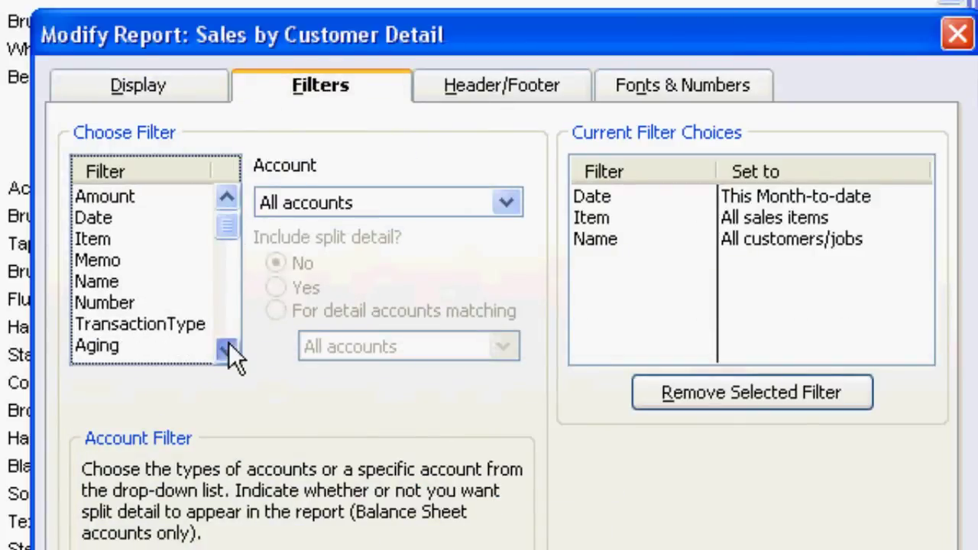
pyautogui.click(227, 350)
pyautogui.click(227, 350)
pyautogui.click(227, 350)
pyautogui.click(227, 350)
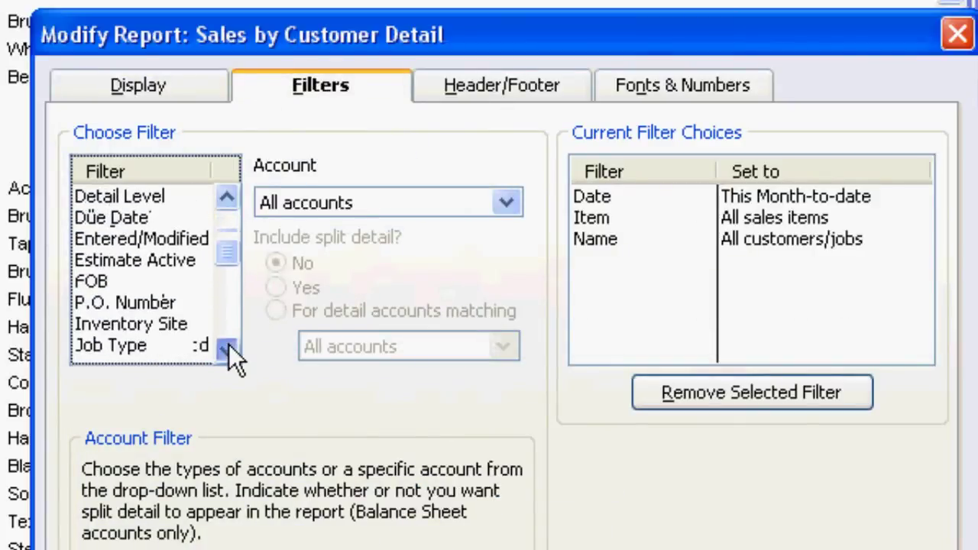
pyautogui.click(201, 324)
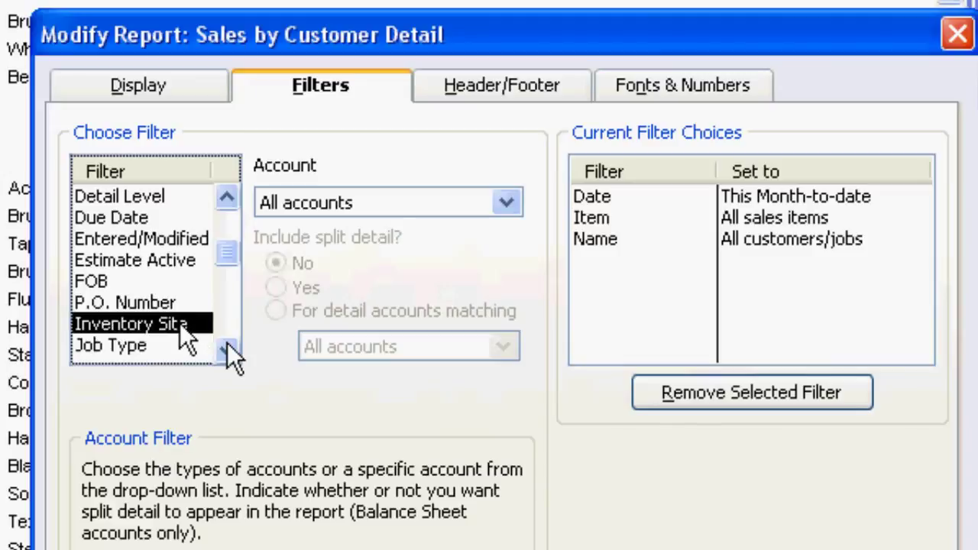
pyautogui.click(507, 203)
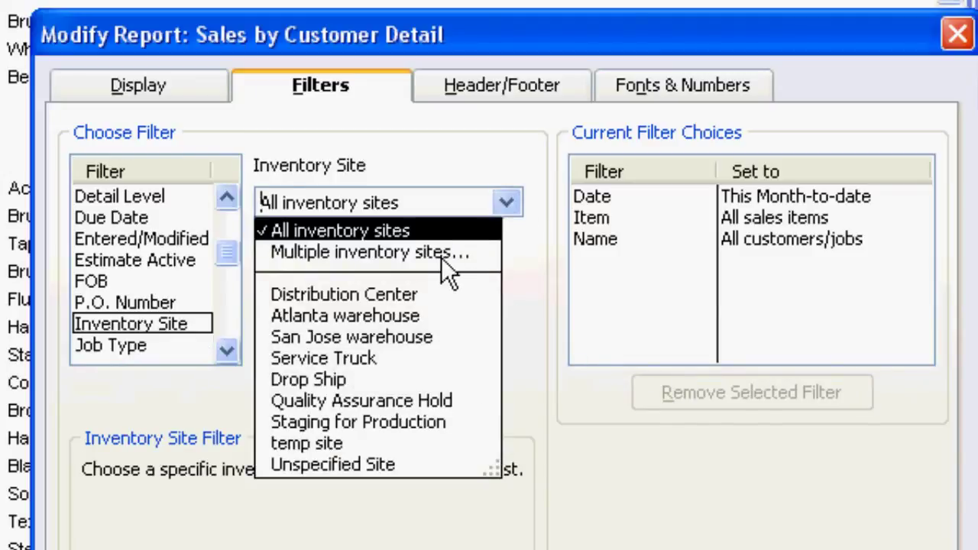
pyautogui.click(371, 316)
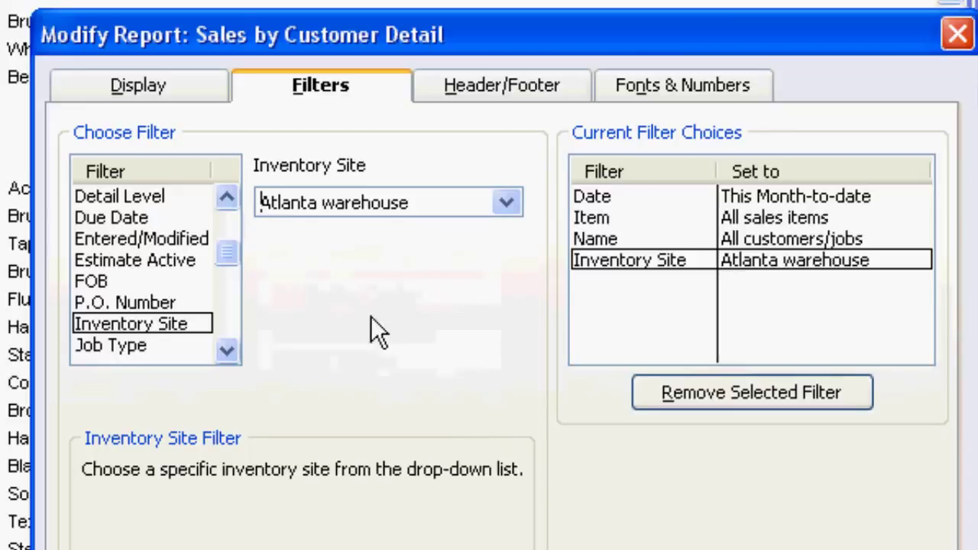